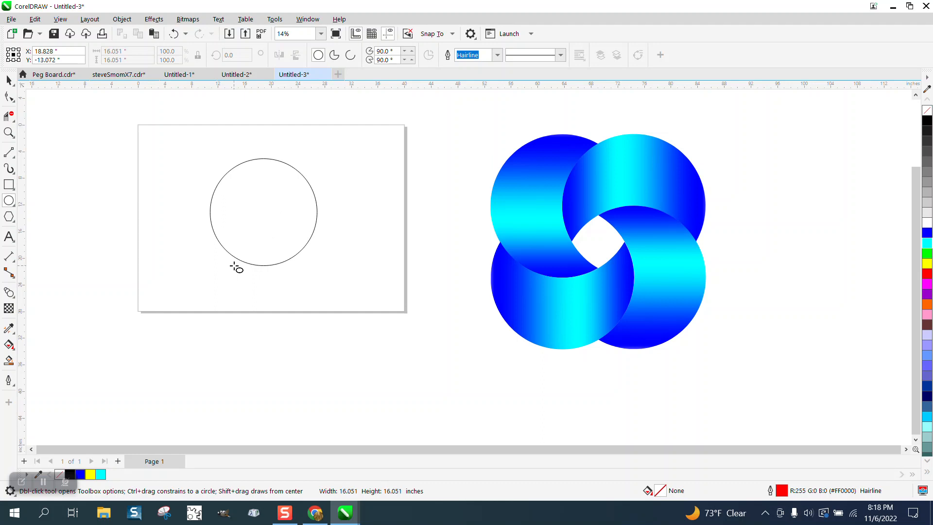
# Step: Draw a circle about 13.9 inches across on the page and place an overlapping copy one radius to its right
pyautogui.moveTo(236, 267); pyautogui.dragTo(245, 253)
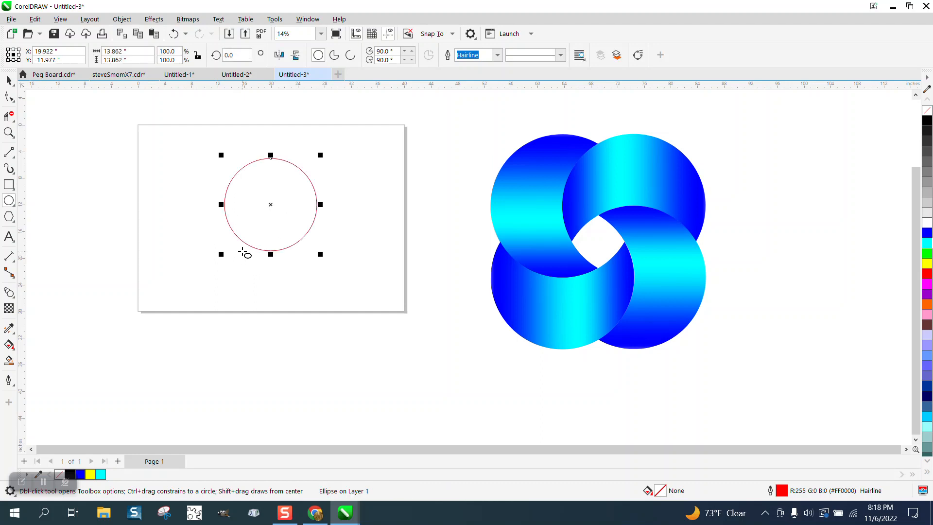
pyautogui.click(10, 81)
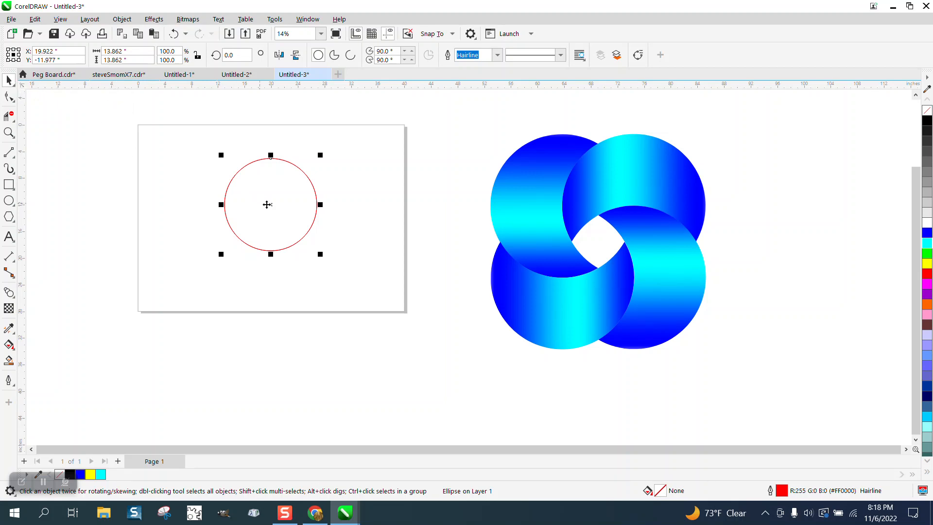
pyautogui.moveTo(270, 204); pyautogui.dragTo(317, 205)
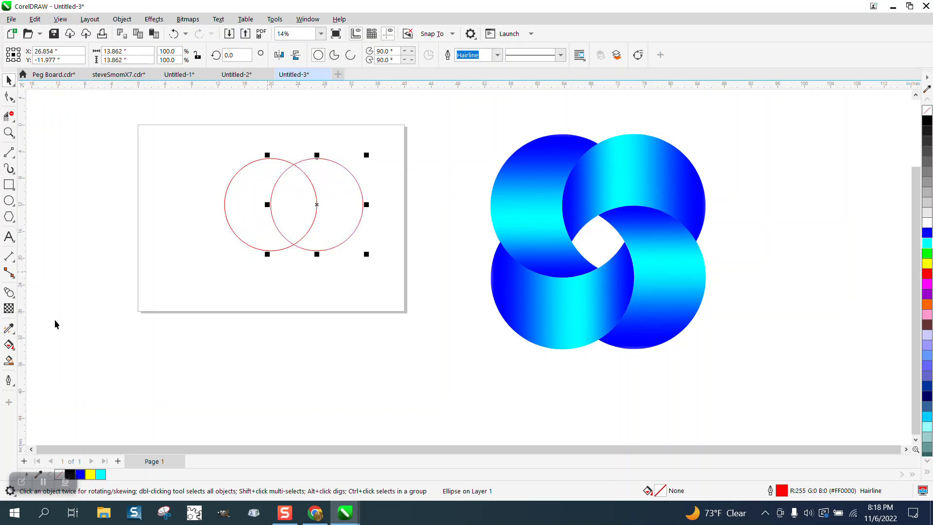
# Step: Smart Fill the left crescent of the two overlapping circles in blue and move it clear of them
pyautogui.click(9, 362)
pyautogui.click(254, 218)
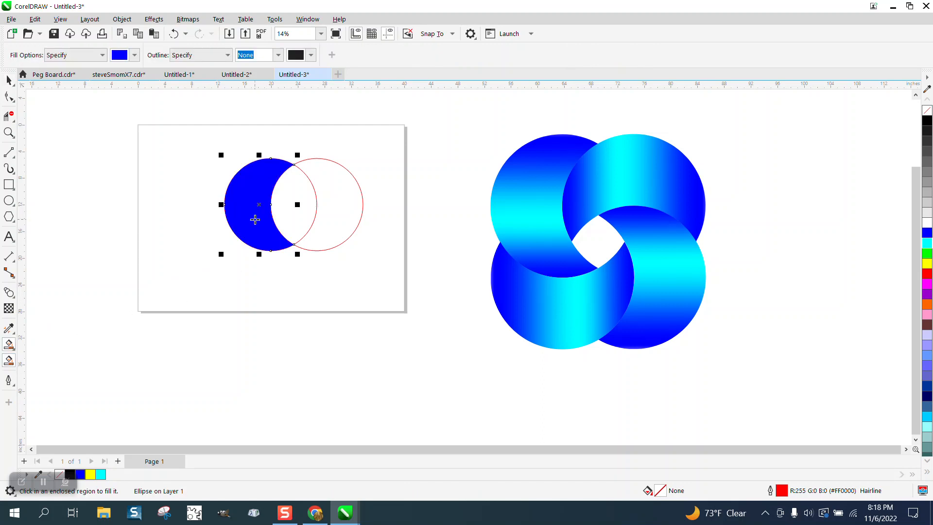
pyautogui.click(9, 80)
pyautogui.moveTo(259, 209); pyautogui.dragTo(157, 201)
# Step: Delete the two red outline circles and move the blue crescent back onto the page
pyautogui.moveTo(212, 129); pyautogui.dragTo(392, 298)
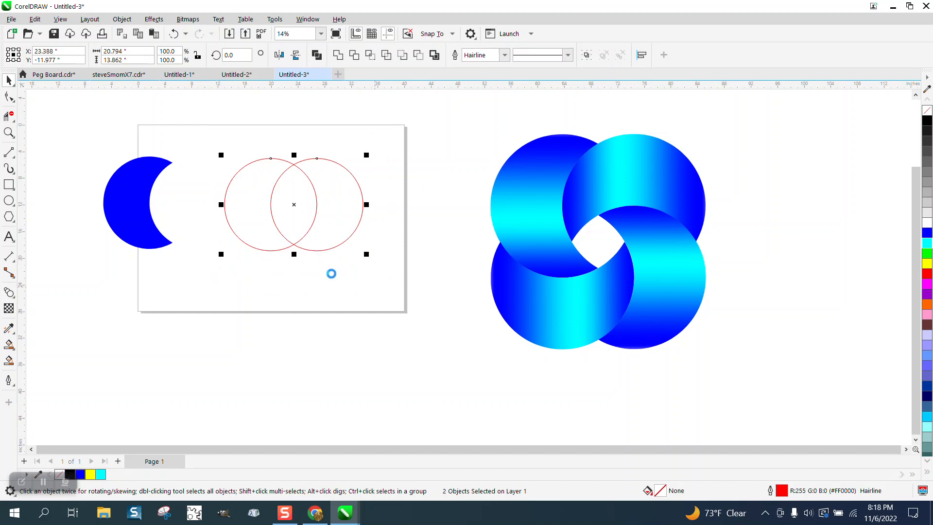
pyautogui.press('Delete')
pyautogui.moveTo(144, 202); pyautogui.dragTo(253, 203)
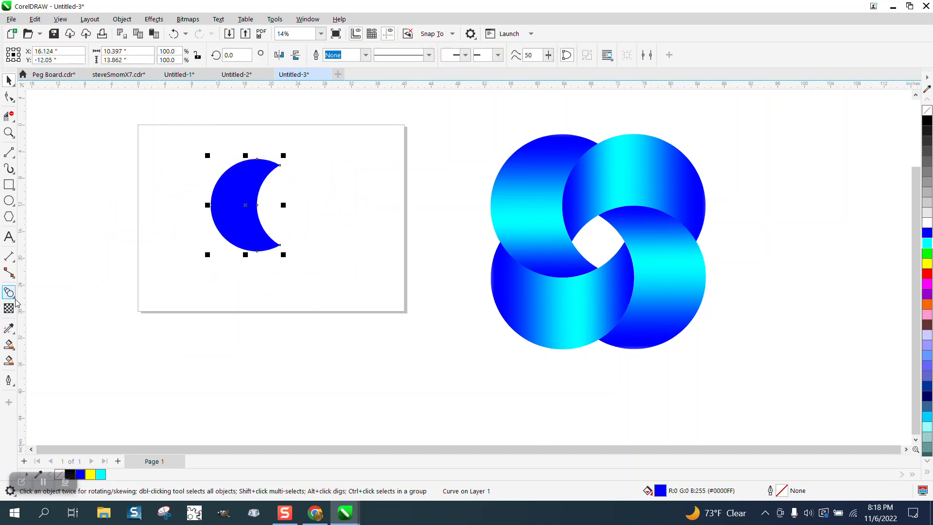
# Step: Apply a vertical linear fountain fill to the crescent, from blue just below it to white above it
pyautogui.click(13, 351)
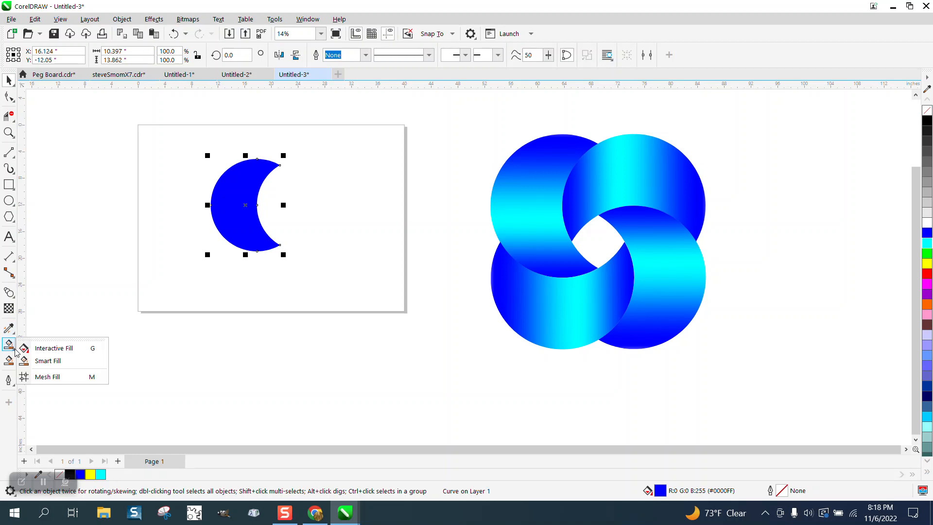
pyautogui.click(51, 352)
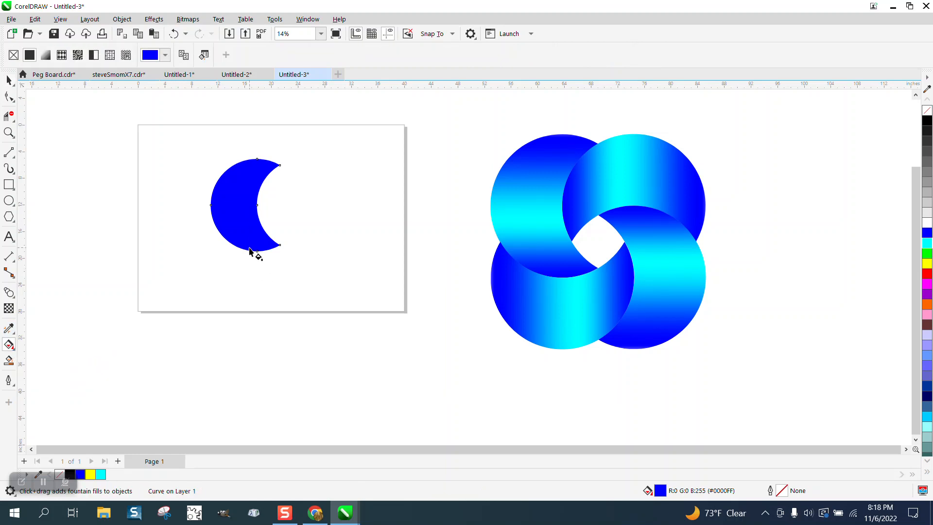
pyautogui.moveTo(242, 213); pyautogui.dragTo(246, 113)
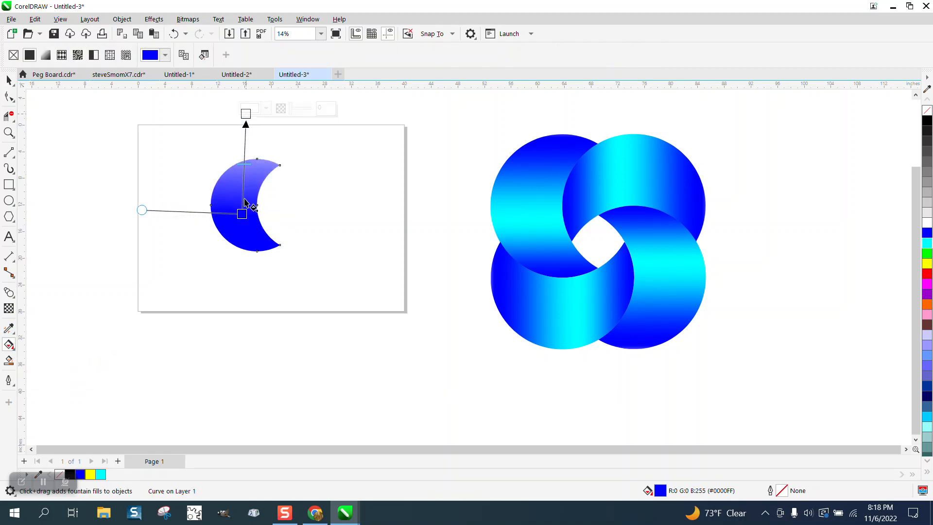
pyautogui.moveTo(242, 214); pyautogui.dragTo(246, 264)
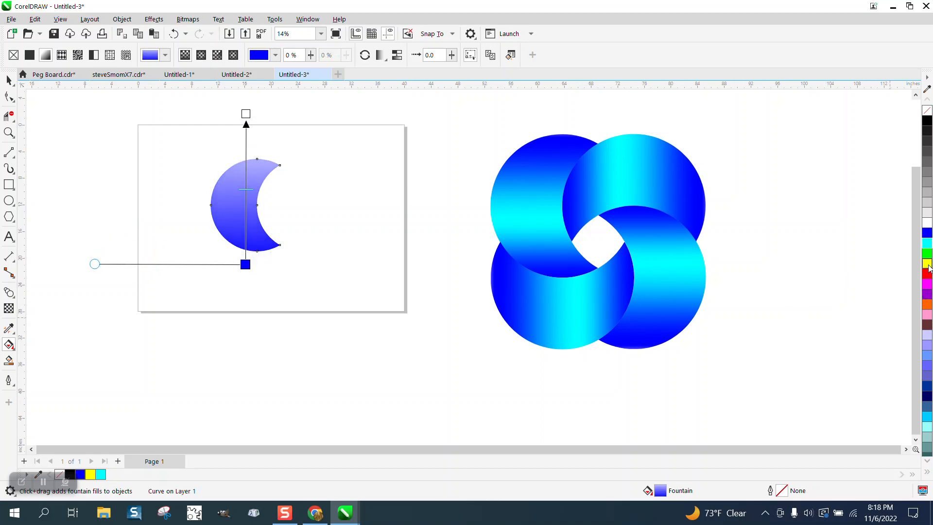
# Step: Give the crescent's gradient a blue upper end and a cyan middle, with both ends brought in to the crescent's edges
pyautogui.moveTo(929, 267); pyautogui.dragTo(246, 200)
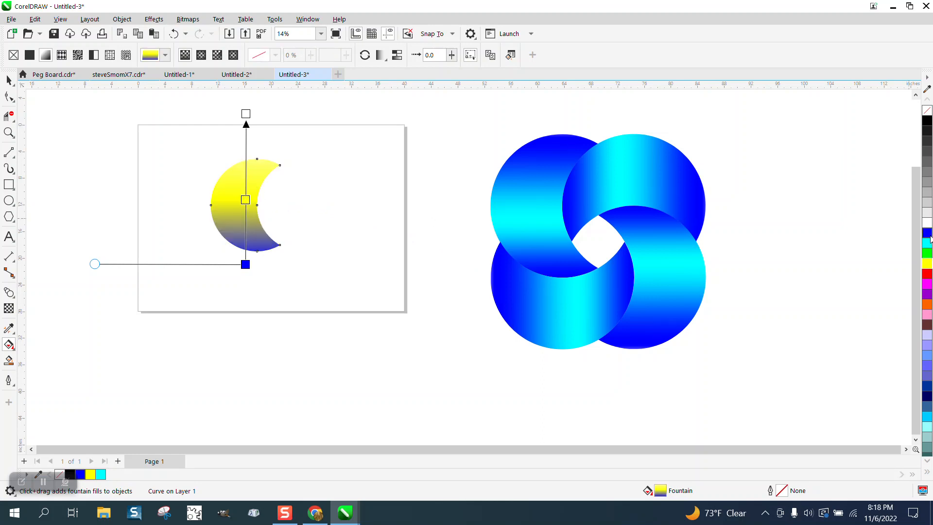
pyautogui.moveTo(919, 239)
pyautogui.mouseDown()
pyautogui.moveTo(323, 115)
pyautogui.moveTo(261, 109)
pyautogui.moveTo(246, 113)
pyautogui.moveTo(244, 141)
pyautogui.moveTo(240, 131)
pyautogui.mouseUp()
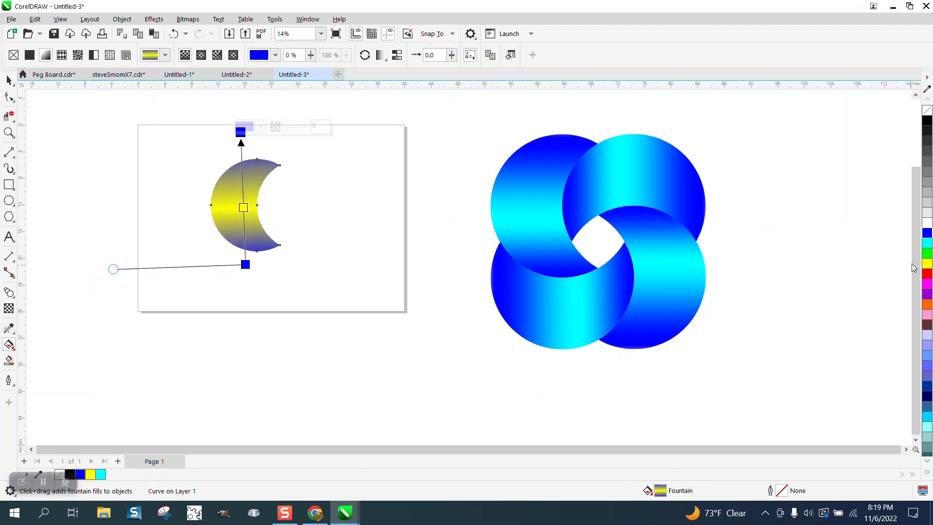
pyautogui.moveTo(928, 243); pyautogui.dragTo(247, 210)
pyautogui.moveTo(242, 133); pyautogui.dragTo(245, 156)
pyautogui.moveTo(246, 264); pyautogui.dragTo(249, 249)
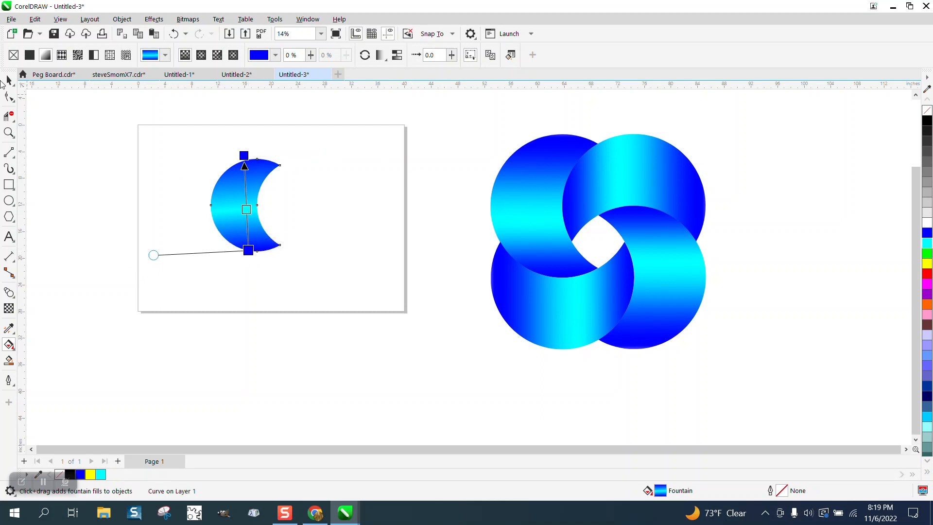
# Step: Clone the gradient crescent and move the clone off to the left of the page
pyautogui.click(9, 78)
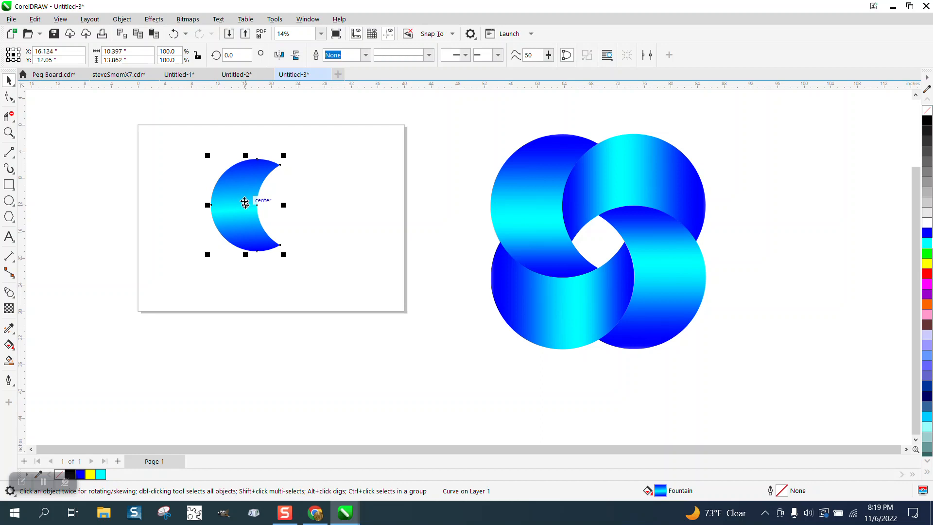
pyautogui.click(35, 19)
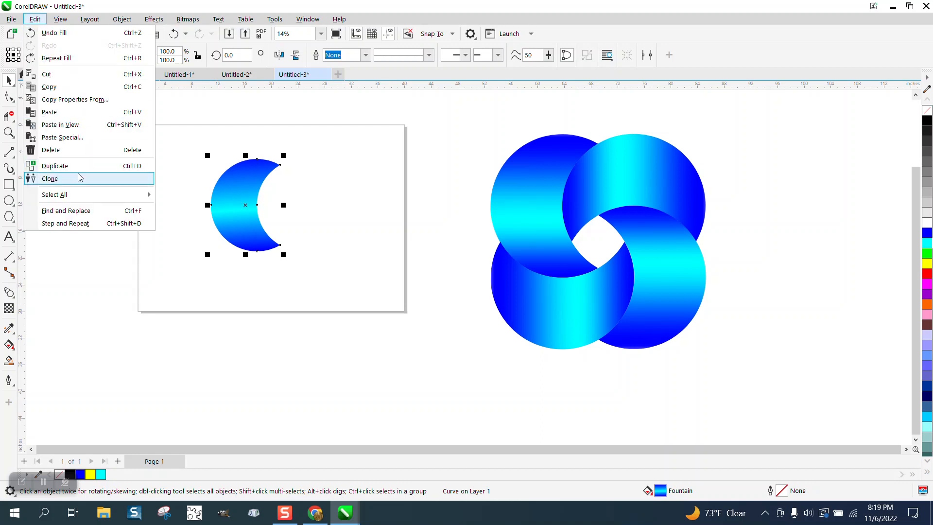
pyautogui.click(62, 179)
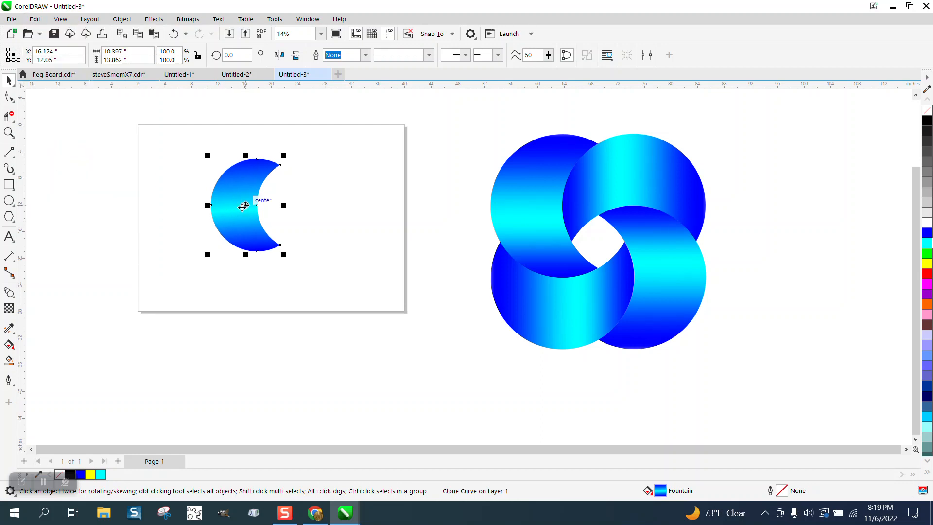
pyautogui.moveTo(245, 206); pyautogui.dragTo(107, 200)
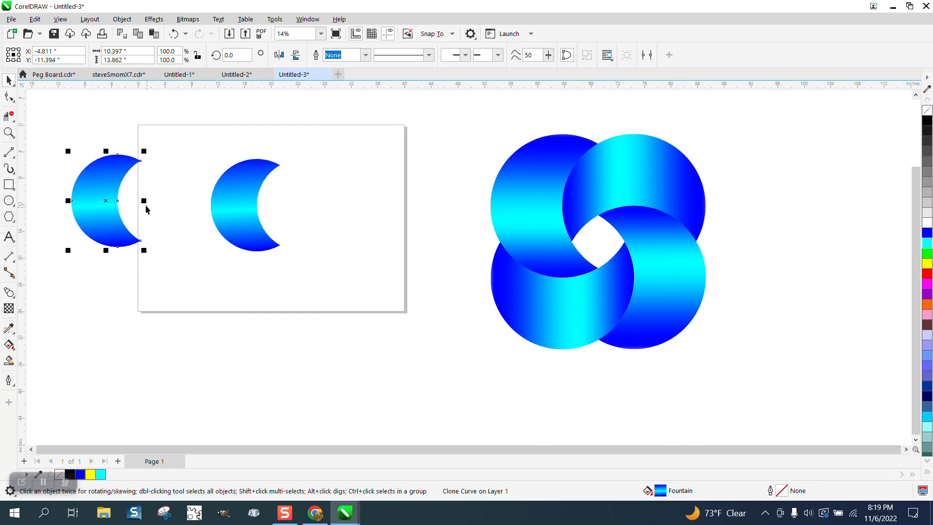
# Step: Move the original control crescent off the page's lower left and bring its clone onto the page
pyautogui.click(245, 225)
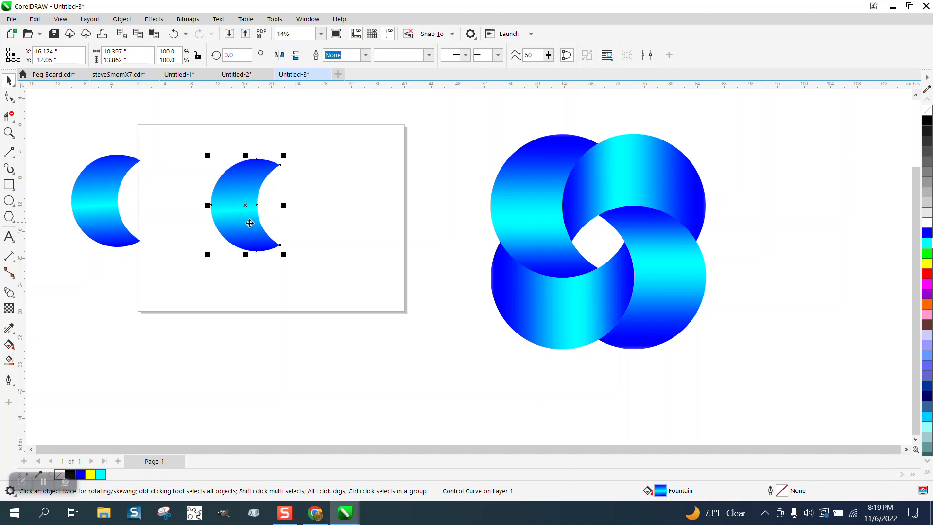
pyautogui.moveTo(250, 223); pyautogui.dragTo(87, 269)
pyautogui.moveTo(111, 217); pyautogui.dragTo(244, 231)
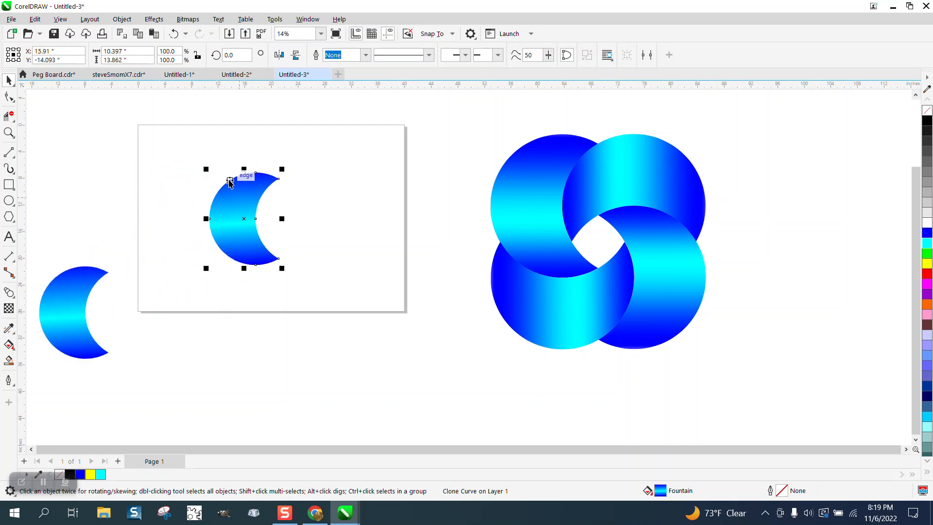
# Step: Make a copy of the cloned crescent rotated by -90° and position it overlapping the clone's upper right
pyautogui.click(238, 55)
pyautogui.write('-90')
pyautogui.press('Return')
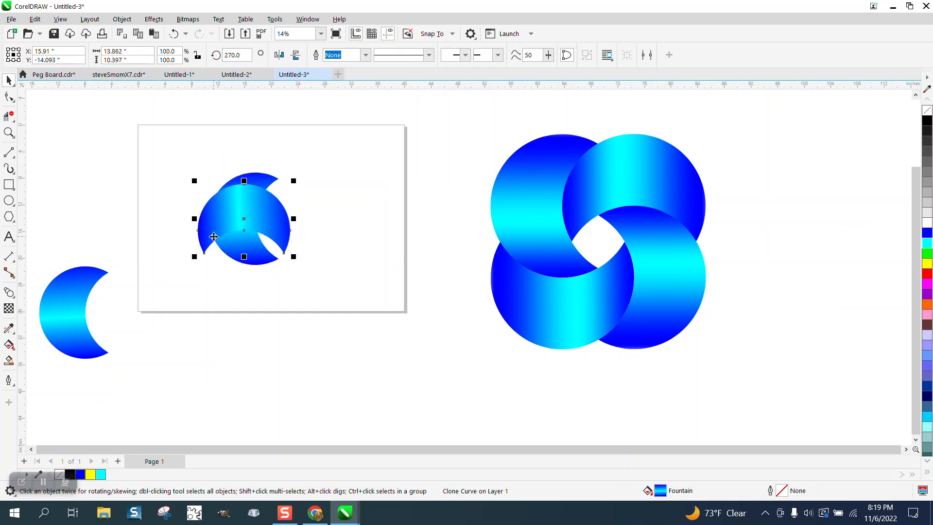
pyautogui.moveTo(214, 252); pyautogui.dragTo(257, 213)
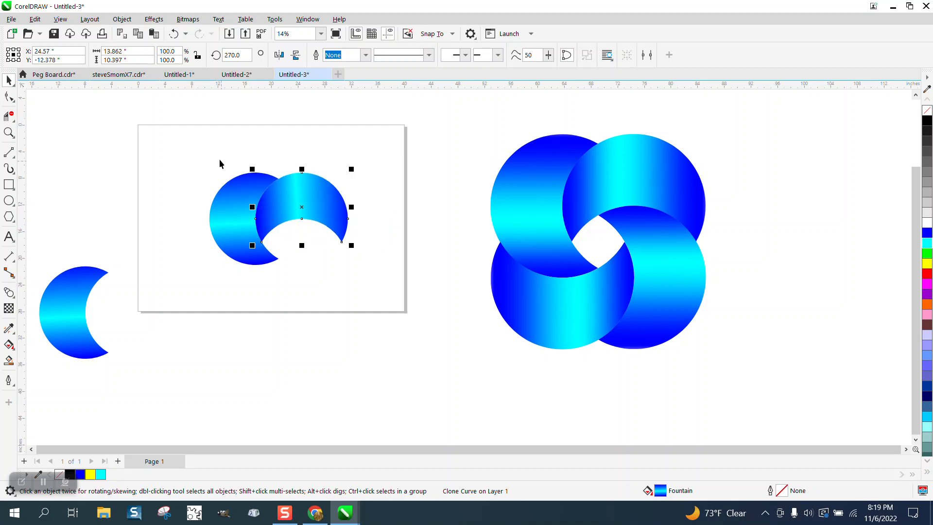
# Step: Copy the crescent pair, mirror the copy horizontally and vertically, and fit it under the original pair to close the four-part knot
pyautogui.moveTo(200, 142); pyautogui.dragTo(410, 326)
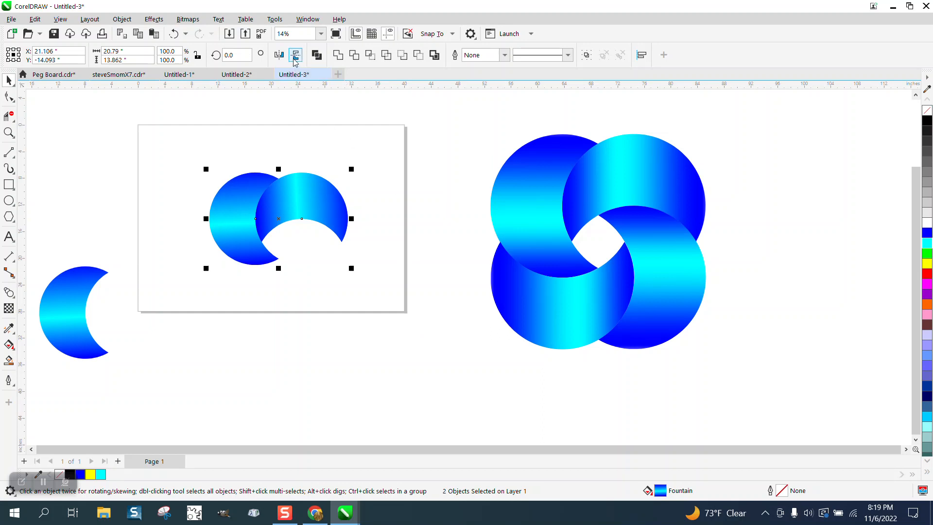
pyautogui.moveTo(282, 218); pyautogui.dragTo(278, 329)
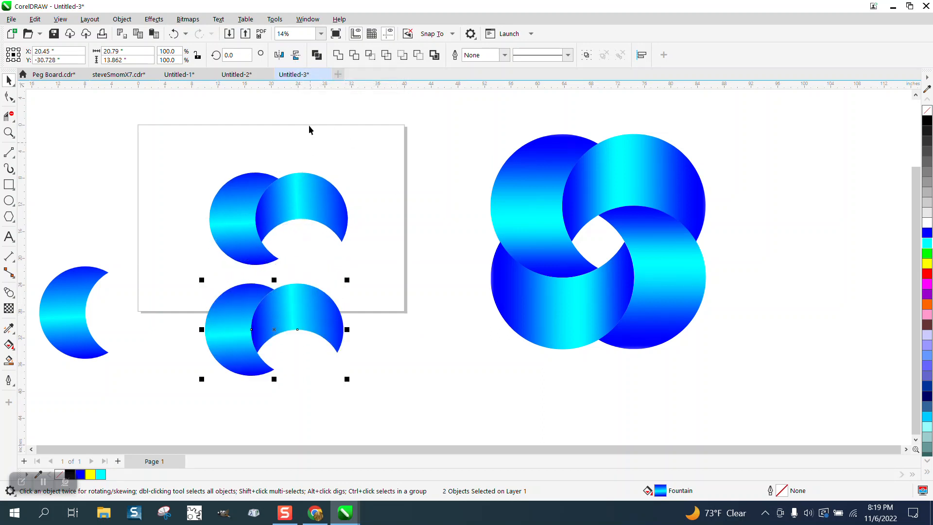
pyautogui.click(282, 54)
pyautogui.click(296, 55)
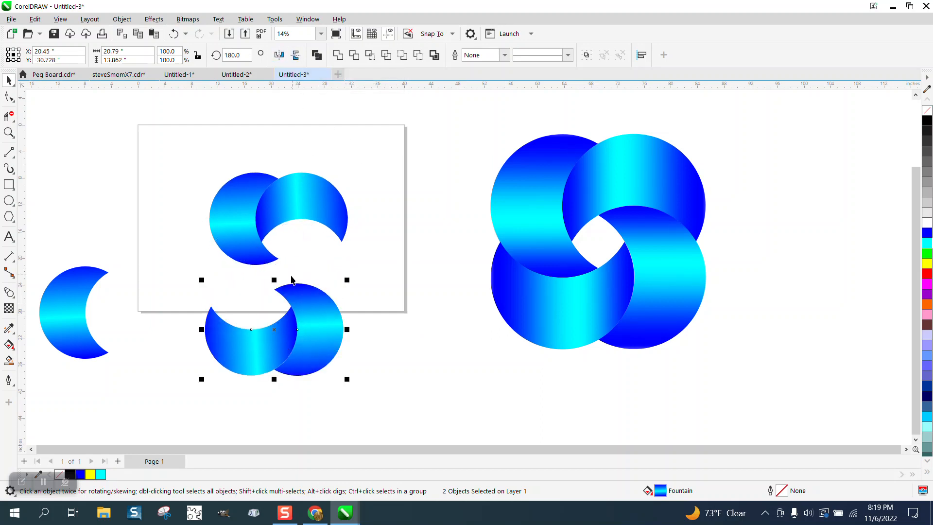
pyautogui.moveTo(292, 285); pyautogui.dragTo(279, 227)
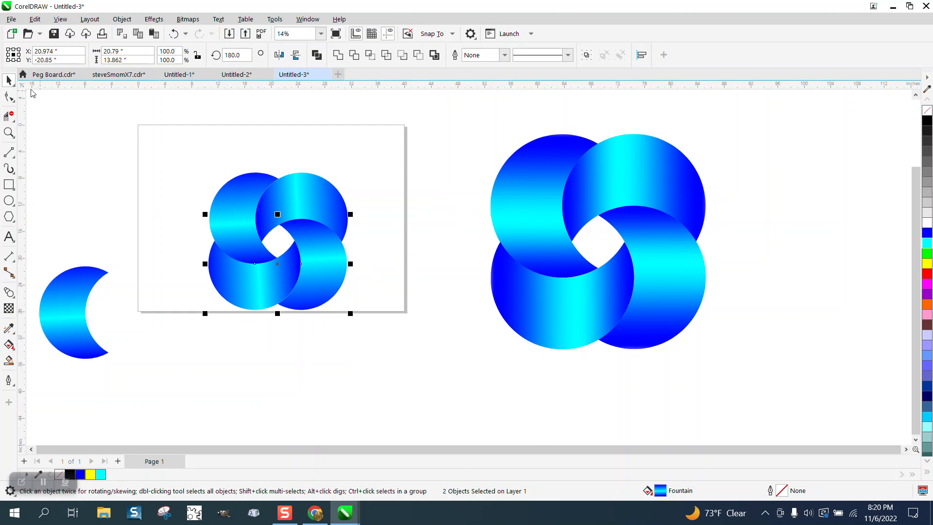
# Step: Move the control crescent up beside the knot and straighten its gradient by shifting the upper blue end to the crescent's edge
pyautogui.moveTo(81, 291); pyautogui.dragTo(92, 220)
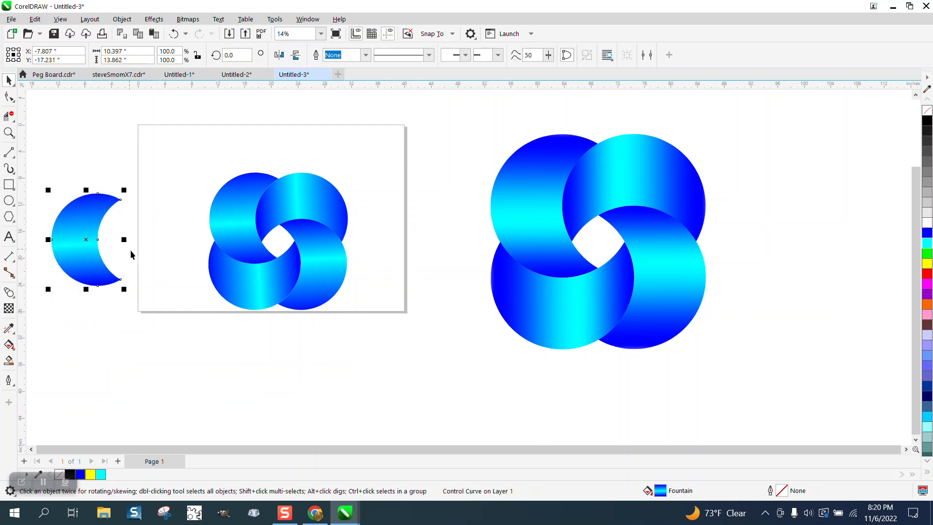
pyautogui.click(15, 352)
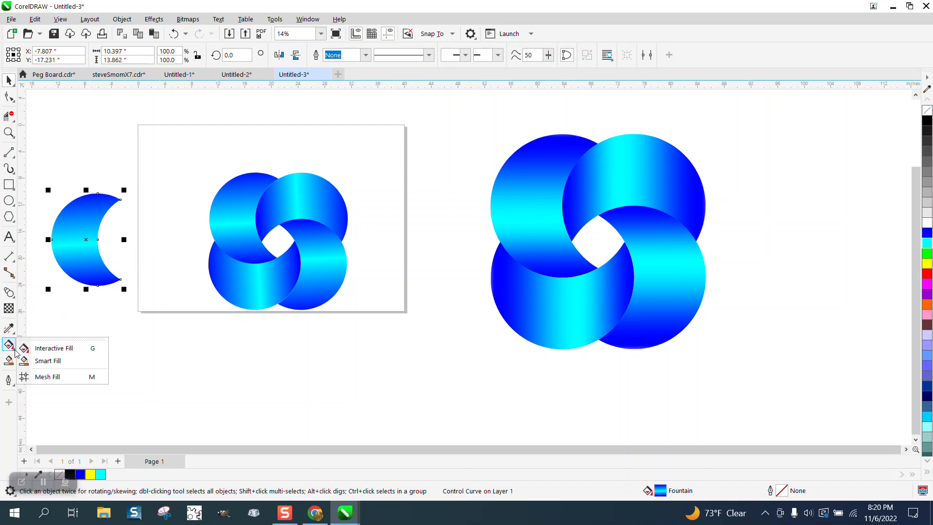
pyautogui.click(42, 349)
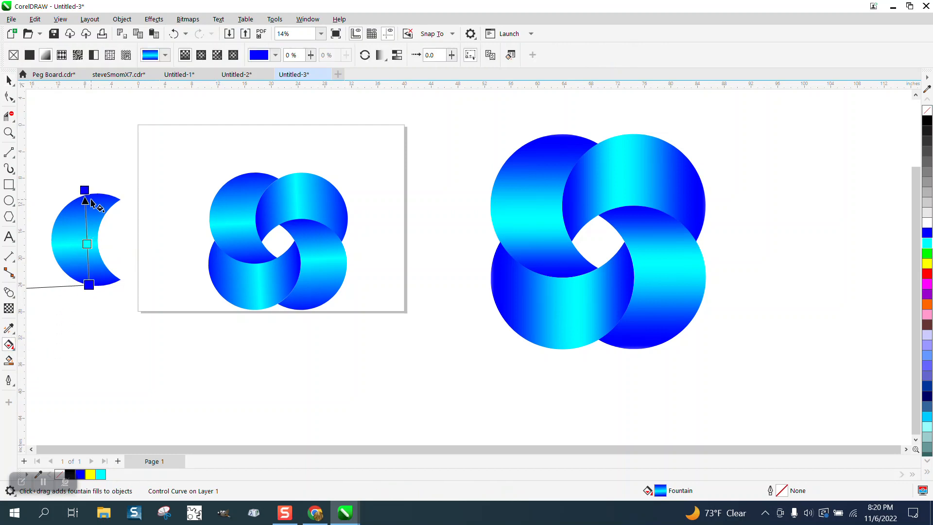
pyautogui.moveTo(84, 189)
pyautogui.mouseDown()
pyautogui.moveTo(88, 242)
pyautogui.moveTo(90, 194)
pyautogui.mouseUp()
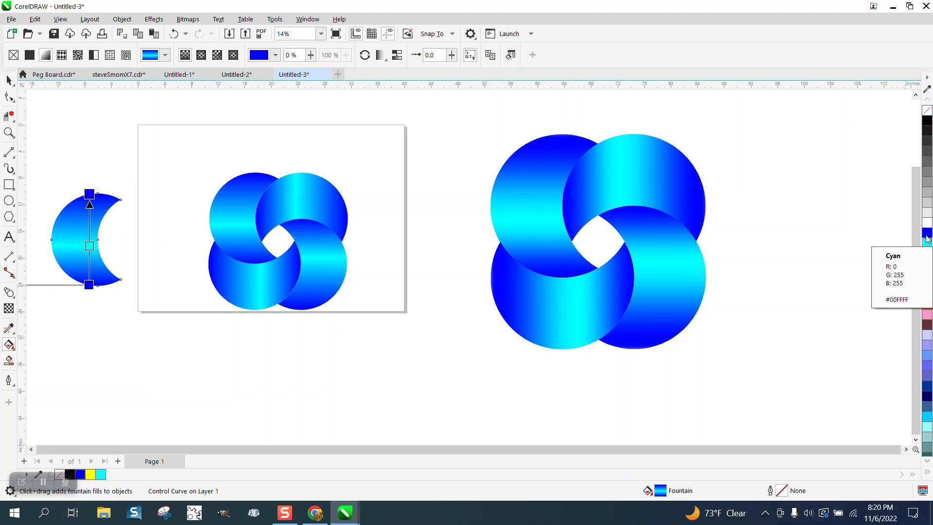
# Step: Add white and adjoining blue bands near both ends of the control crescent's gradient, set the cyan stop at 56%, and extend the upper end slightly
pyautogui.moveTo(927, 223); pyautogui.dragTo(90, 276)
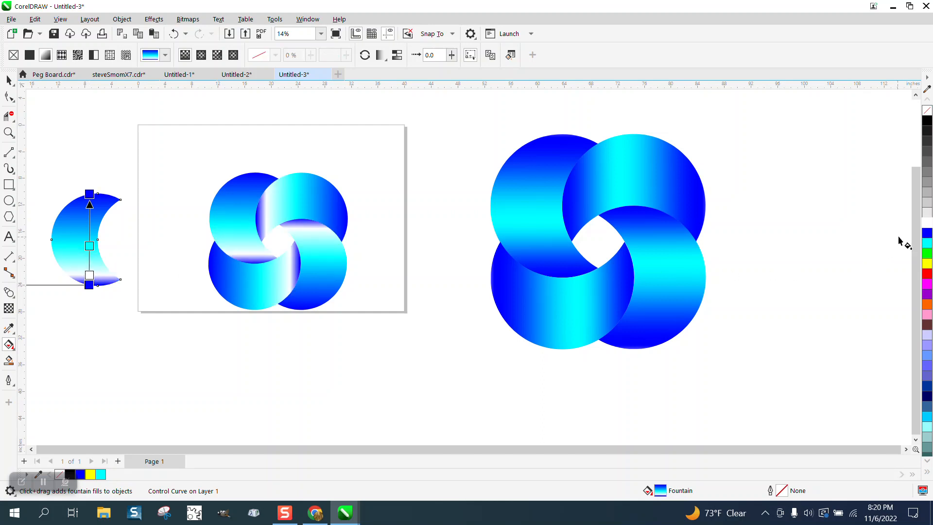
pyautogui.moveTo(927, 233); pyautogui.dragTo(90, 267)
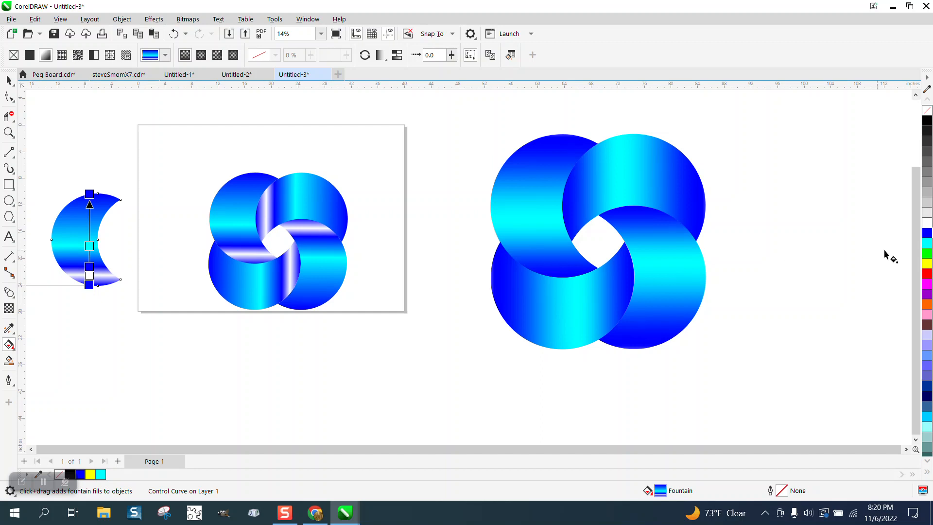
pyautogui.moveTo(687, 231); pyautogui.dragTo(89, 208)
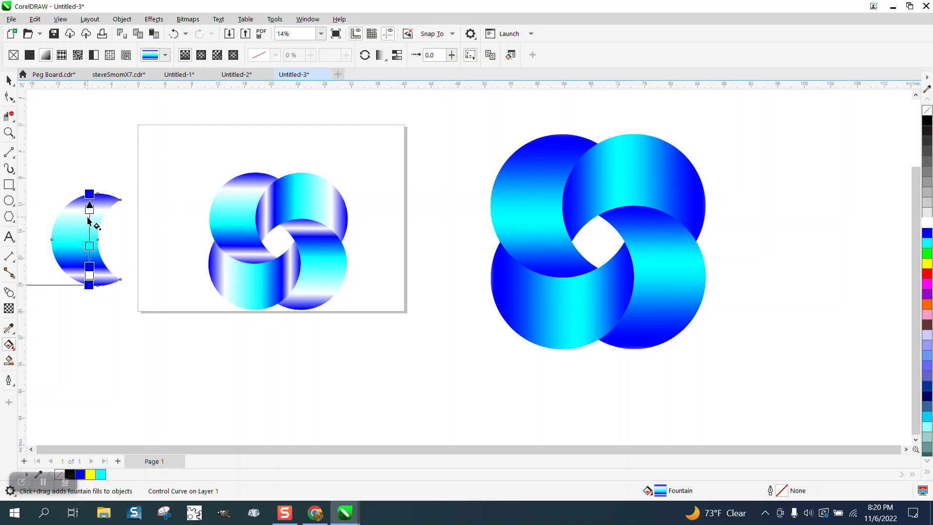
pyautogui.click(88, 245)
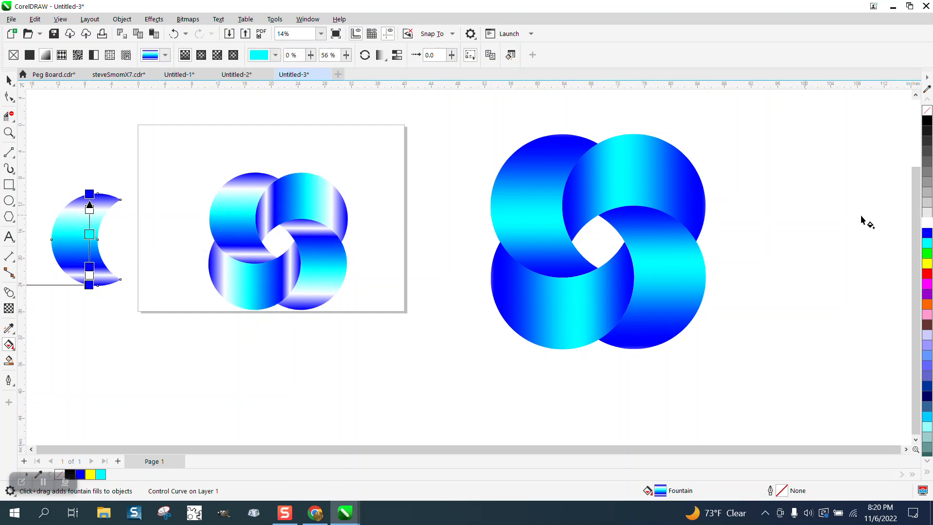
pyautogui.moveTo(928, 233); pyautogui.dragTo(90, 218)
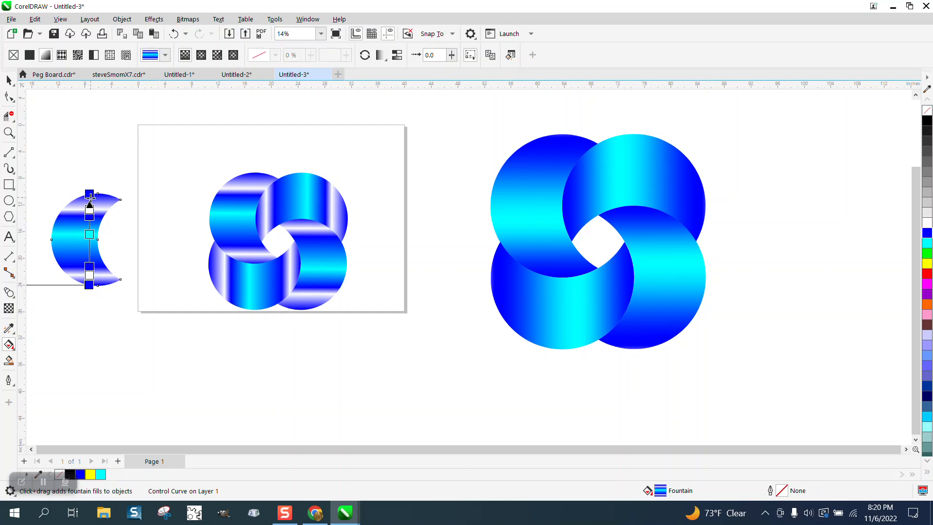
pyautogui.click(90, 194)
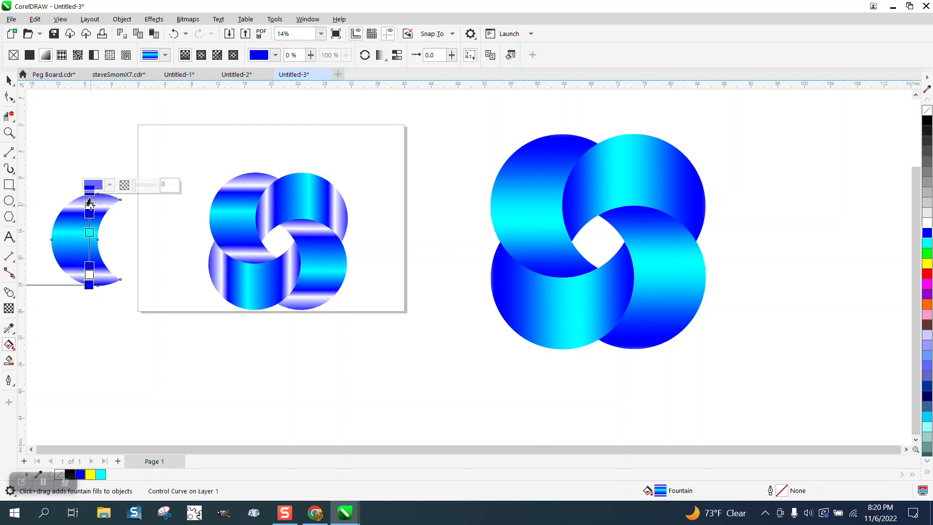
pyautogui.doubleClick(89, 201)
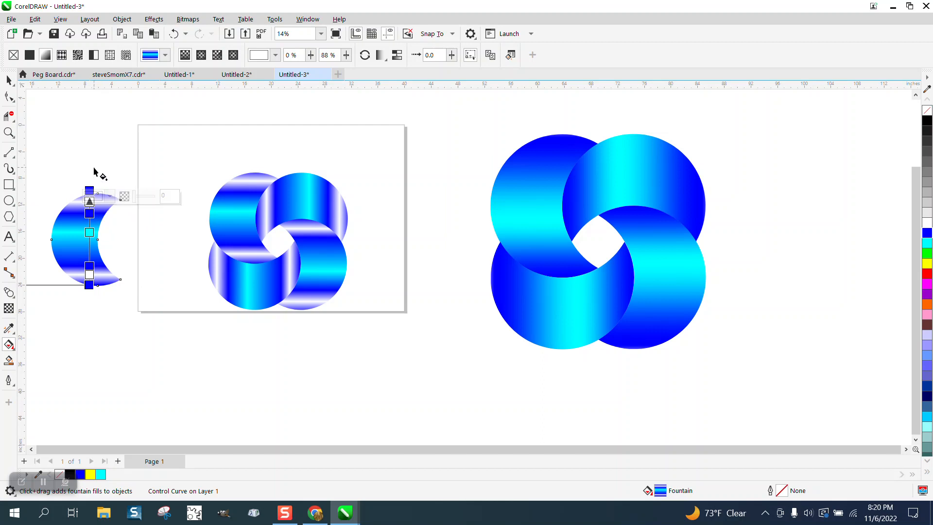
pyautogui.press('Escape')
pyautogui.click(9, 360)
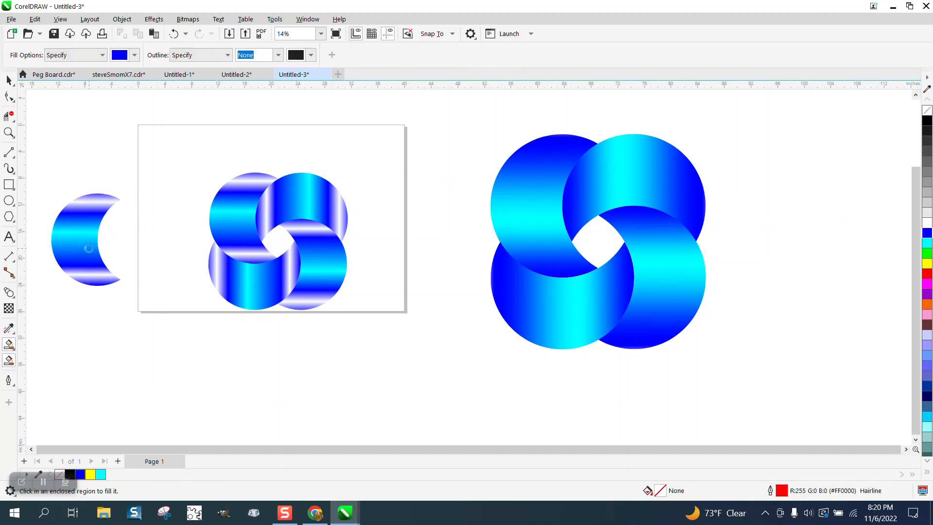
pyautogui.click(88, 249)
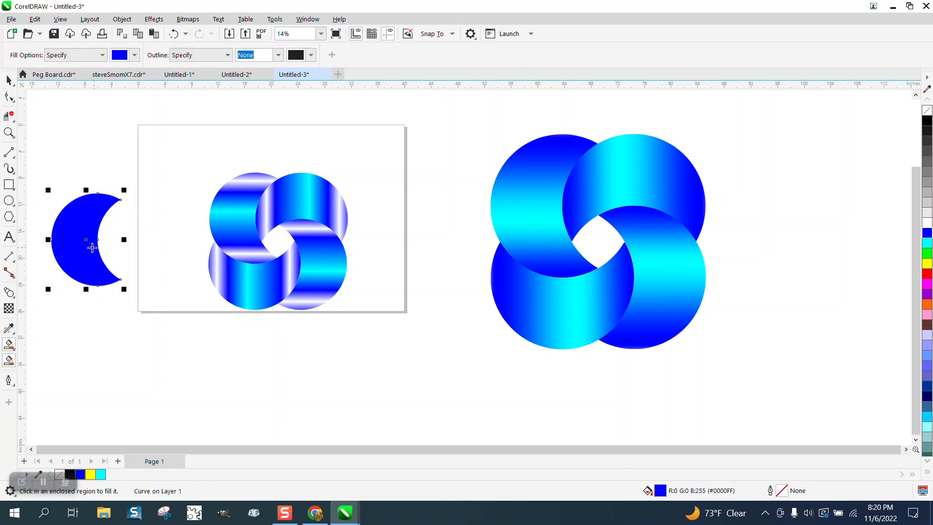
pyautogui.click(173, 33)
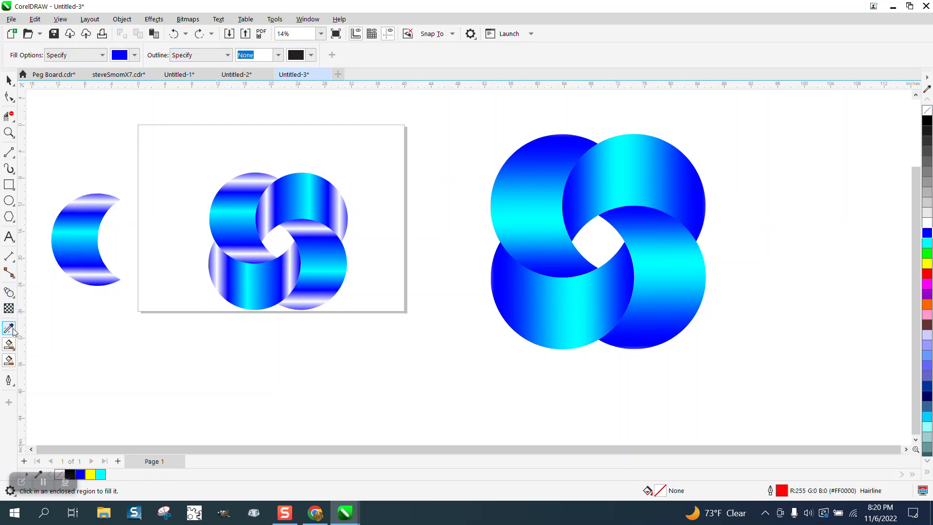
# Step: Shift the lower end of the control crescent's gradient slightly to the right and set its cyan stop at 48%
pyautogui.click(16, 352)
pyautogui.click(46, 346)
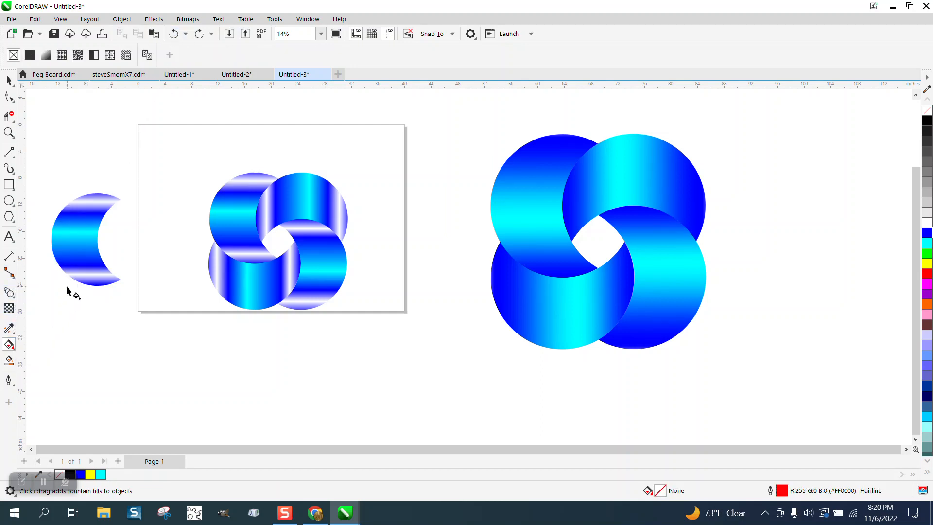
pyautogui.click(90, 241)
pyautogui.click(90, 238)
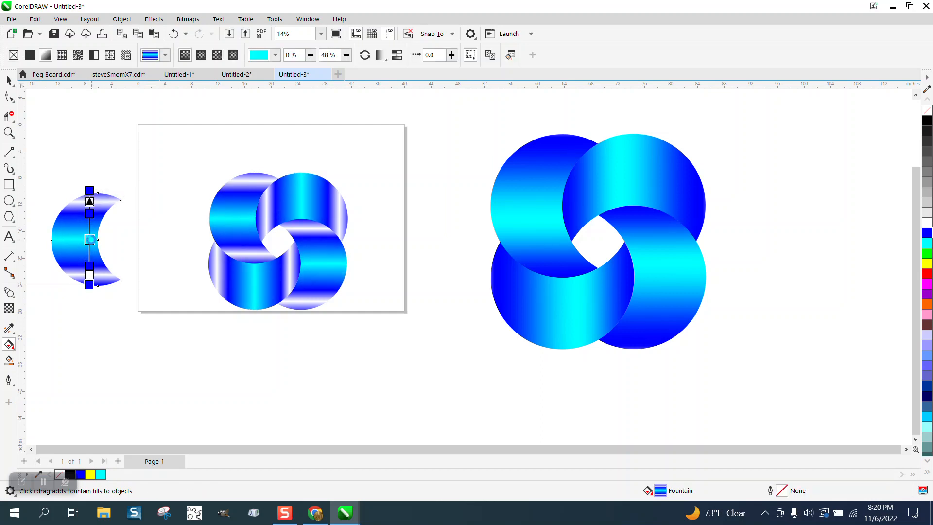
pyautogui.moveTo(90, 238); pyautogui.dragTo(90, 232)
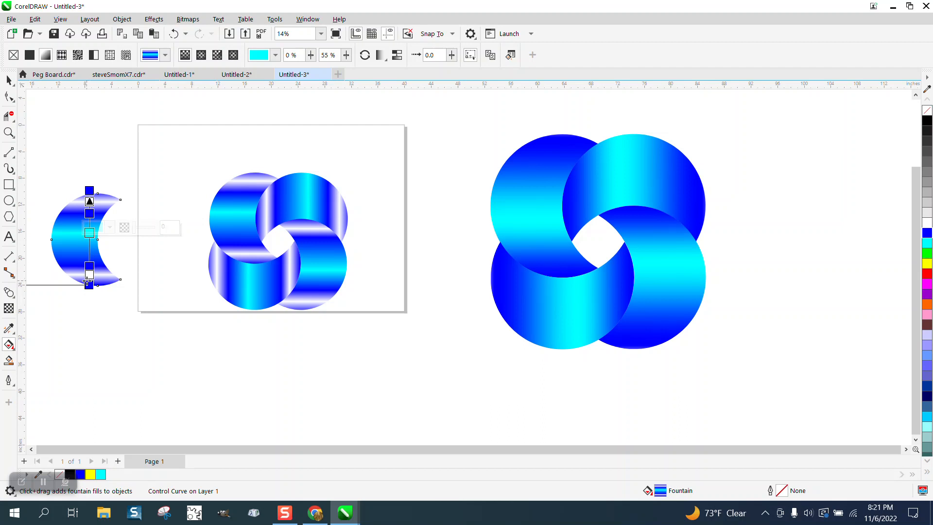
pyautogui.moveTo(88, 286)
pyautogui.mouseDown()
pyautogui.moveTo(93, 294)
pyautogui.moveTo(92, 276)
pyautogui.moveTo(94, 377)
pyautogui.moveTo(92, 280)
pyautogui.mouseUp()
pyautogui.doubleClick(92, 233)
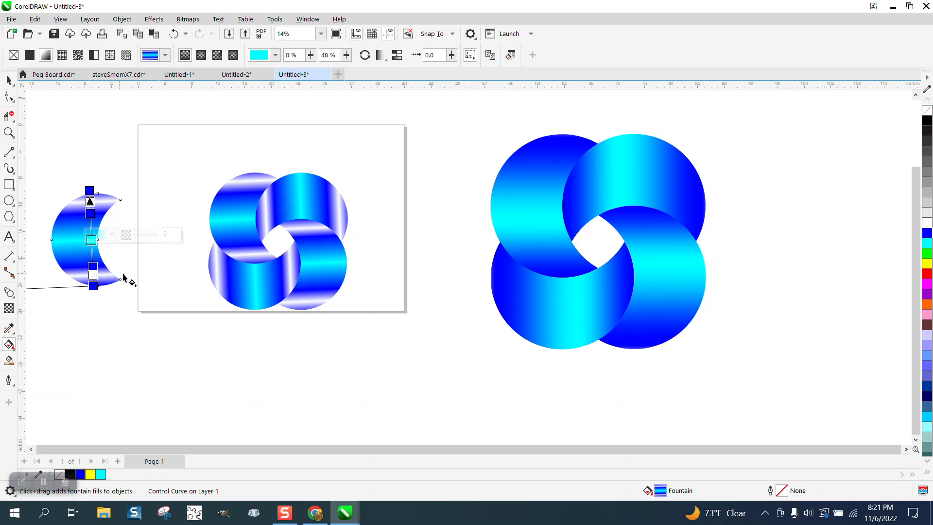
# Step: Recolour both white stops near the ends of the control crescent's gradient cyan
pyautogui.moveTo(927, 243); pyautogui.dragTo(97, 275)
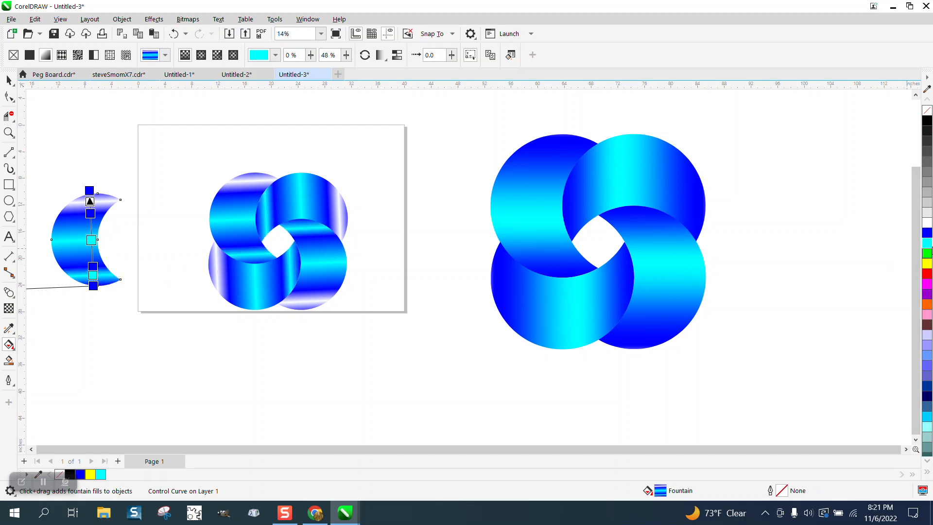
pyautogui.moveTo(928, 243); pyautogui.dragTo(90, 202)
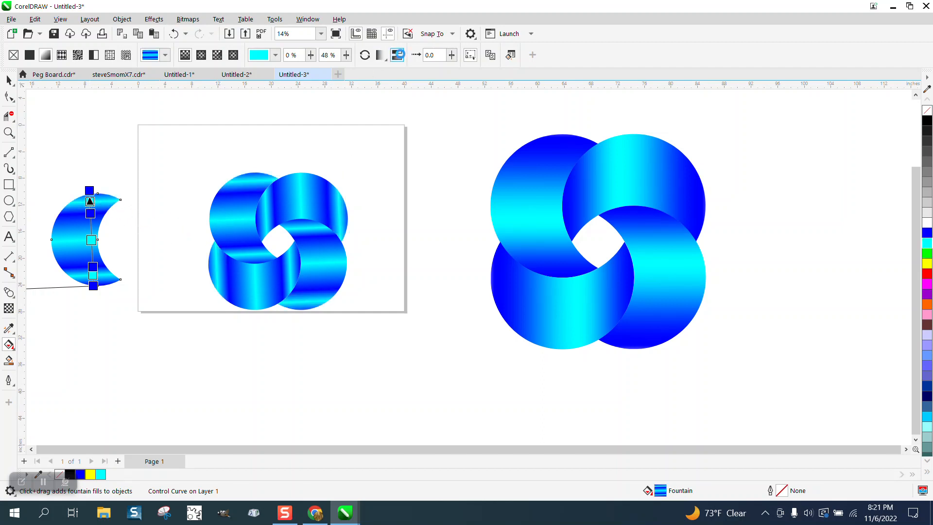
pyautogui.click(399, 55)
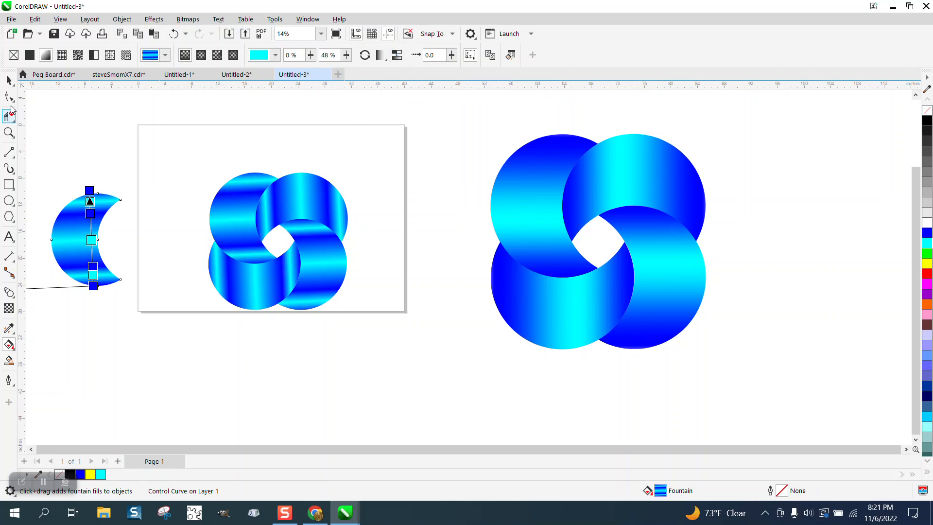
# Step: Deselect the control crescent and examine the gradient bands of the cloned four-crescent knot up close
pyautogui.click(9, 80)
pyautogui.click(160, 128)
pyautogui.click(9, 133)
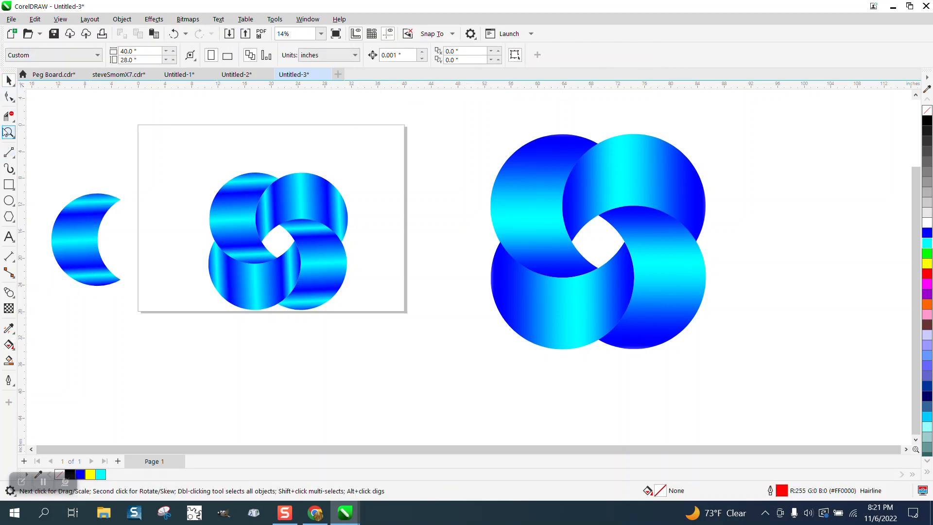
pyautogui.moveTo(196, 168); pyautogui.dragTo(434, 339)
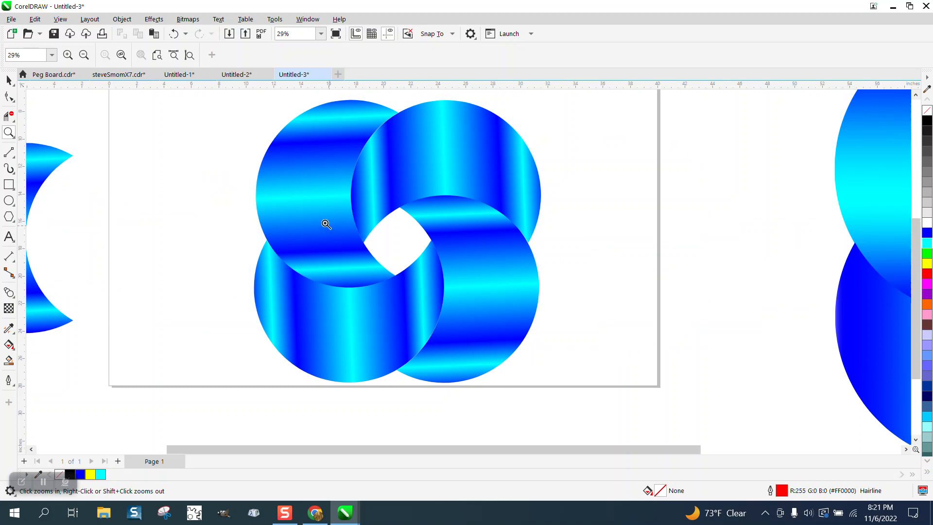
pyautogui.scroll(-2, 325, 222)
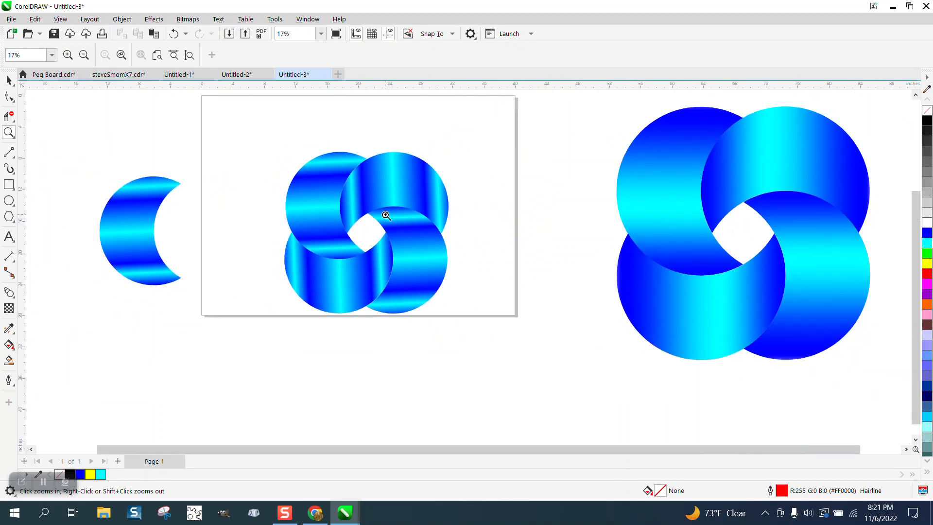